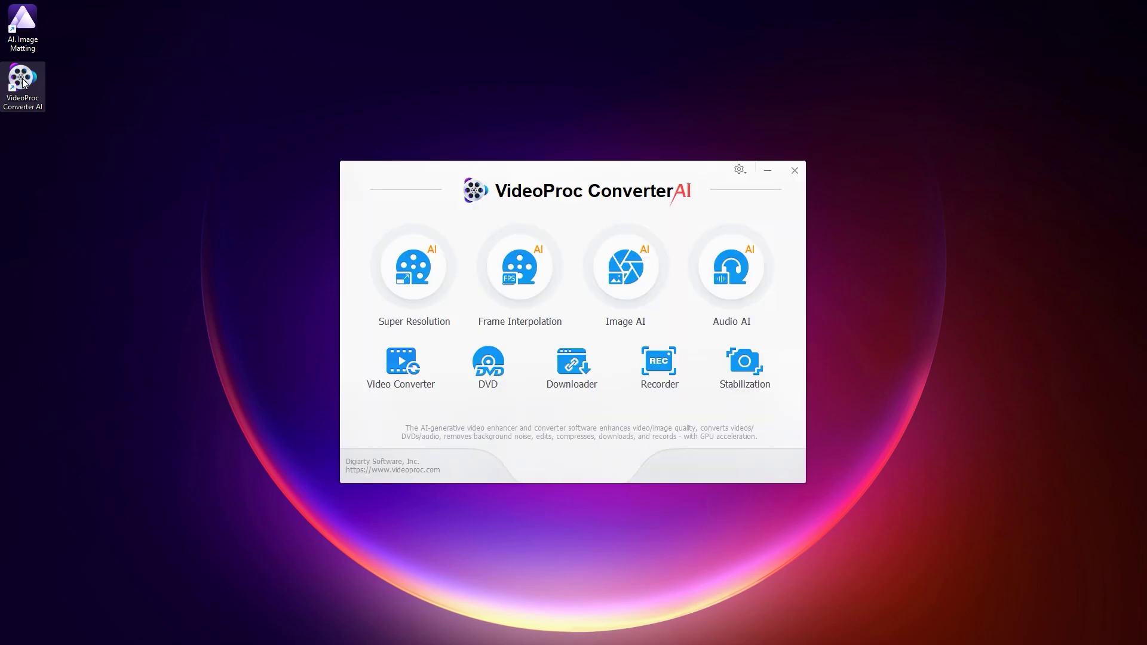
- Load girl-8040578 into the maximized Image AI tool and enable face restoration
left_click(620, 267)
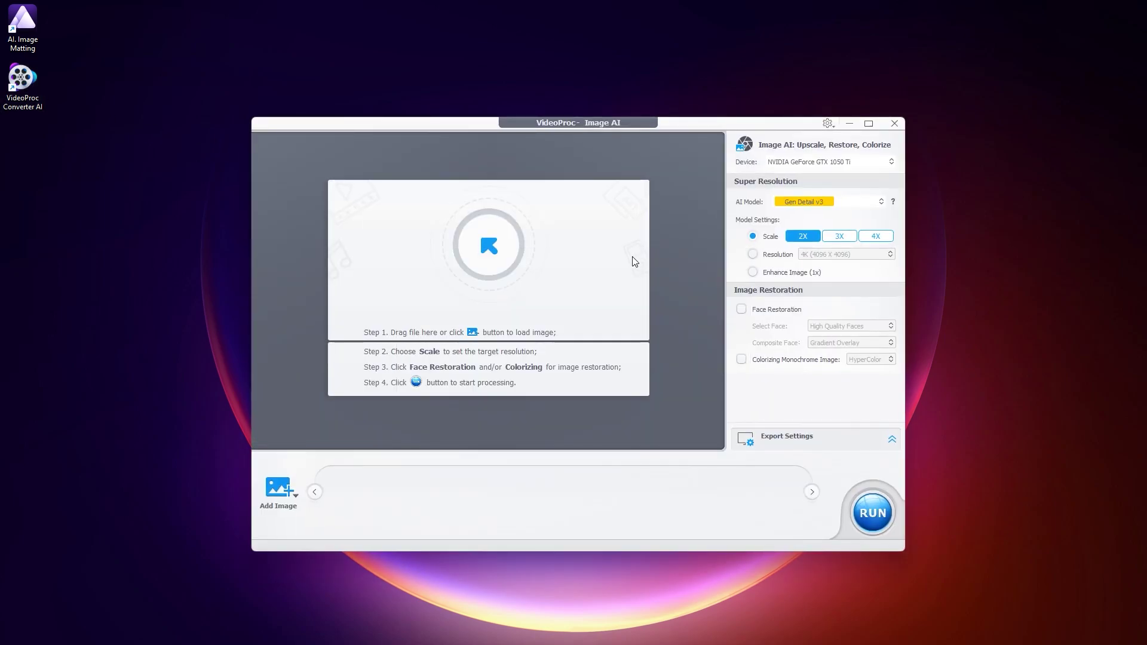
left_click(868, 124)
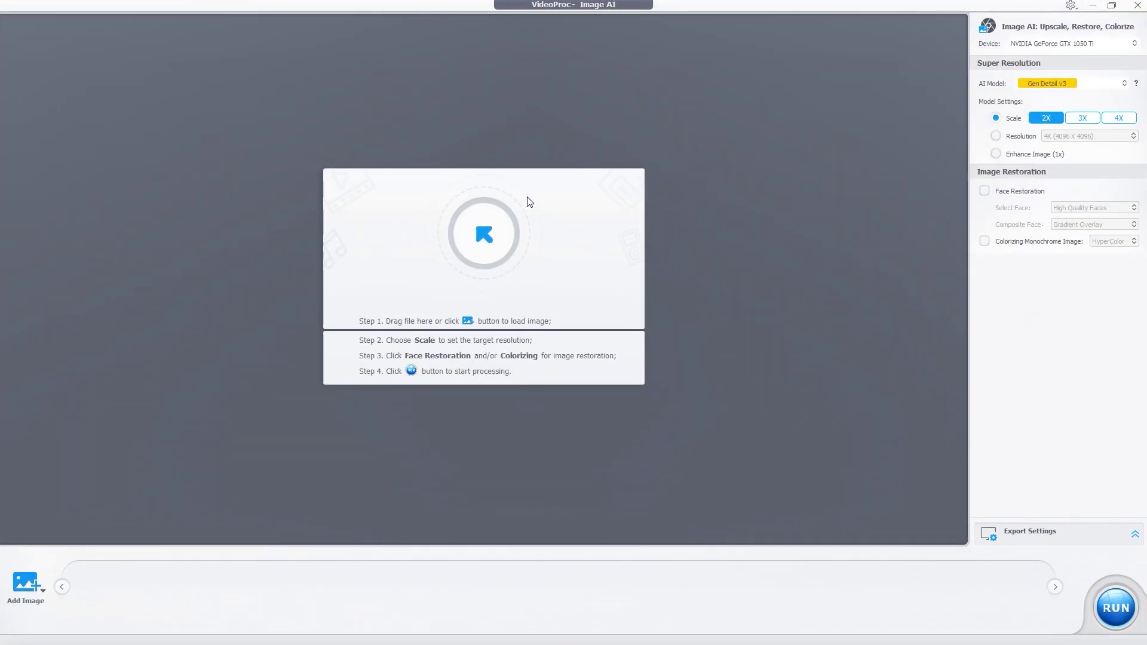
left_click(484, 233)
left_click(184, 118)
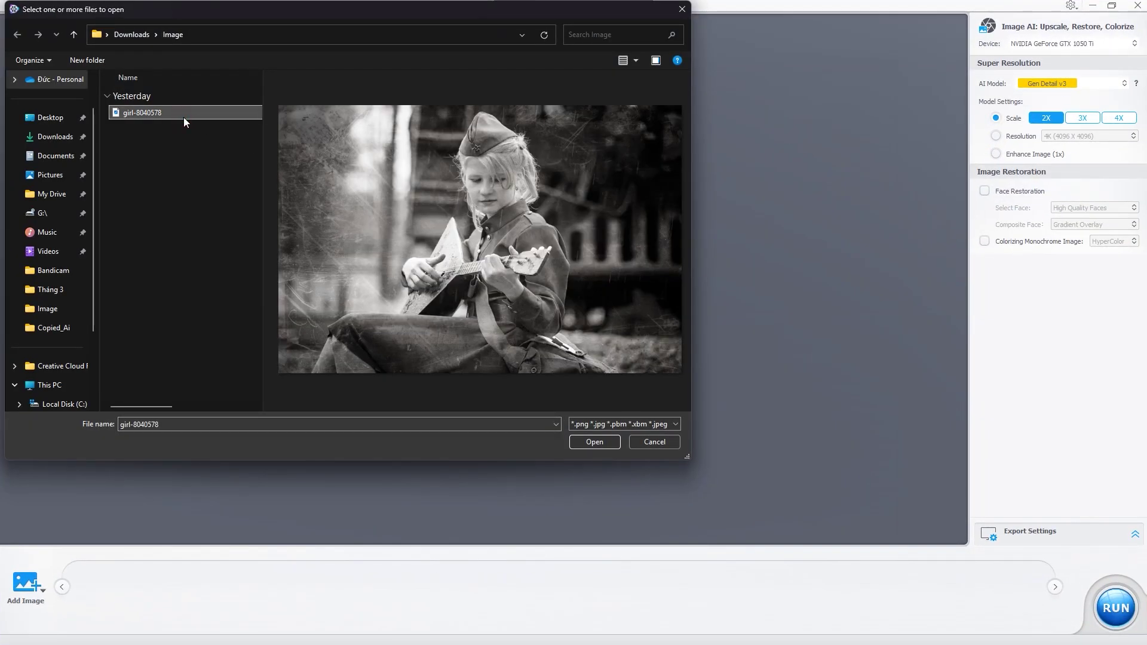
left_click(595, 441)
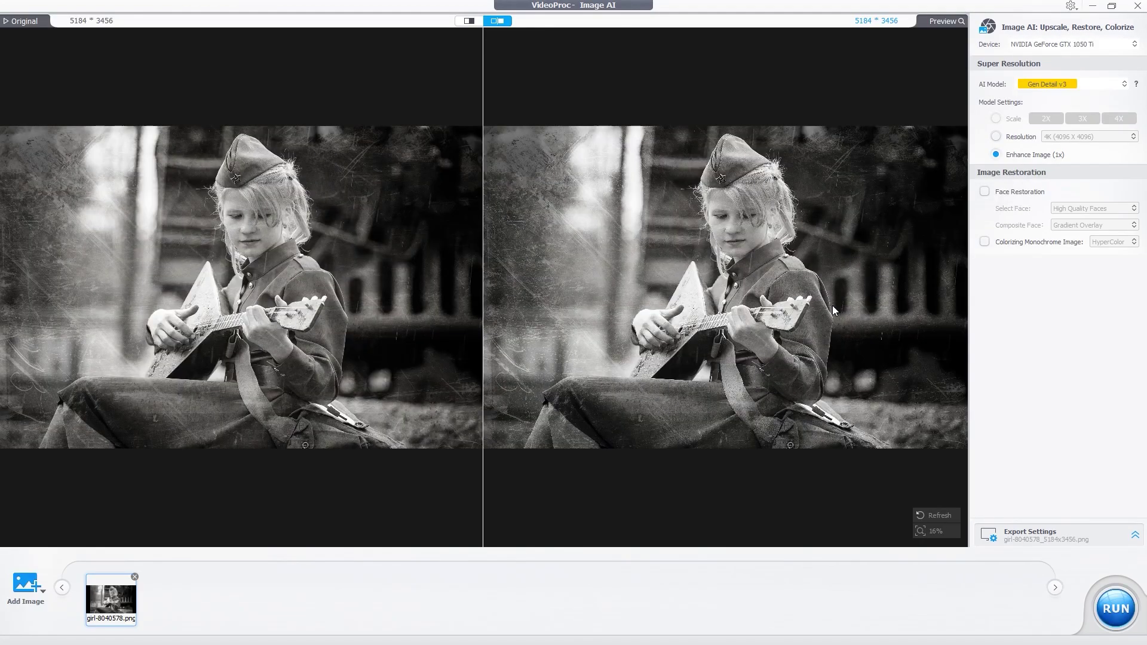
left_click(985, 192)
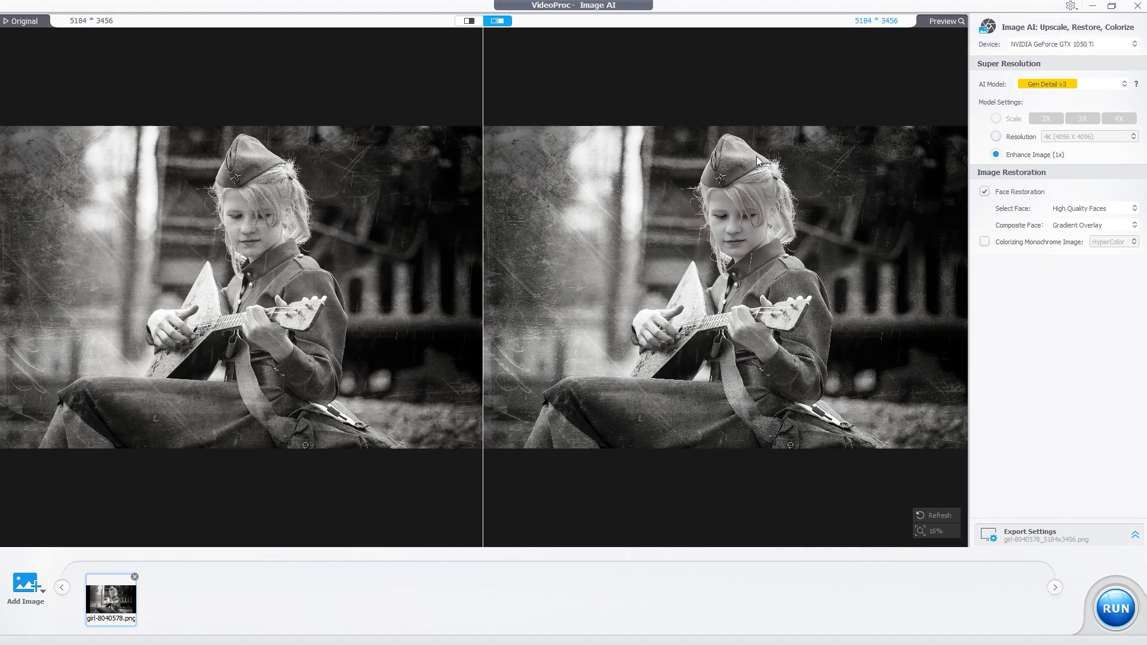
scroll(756, 157, "up", 3)
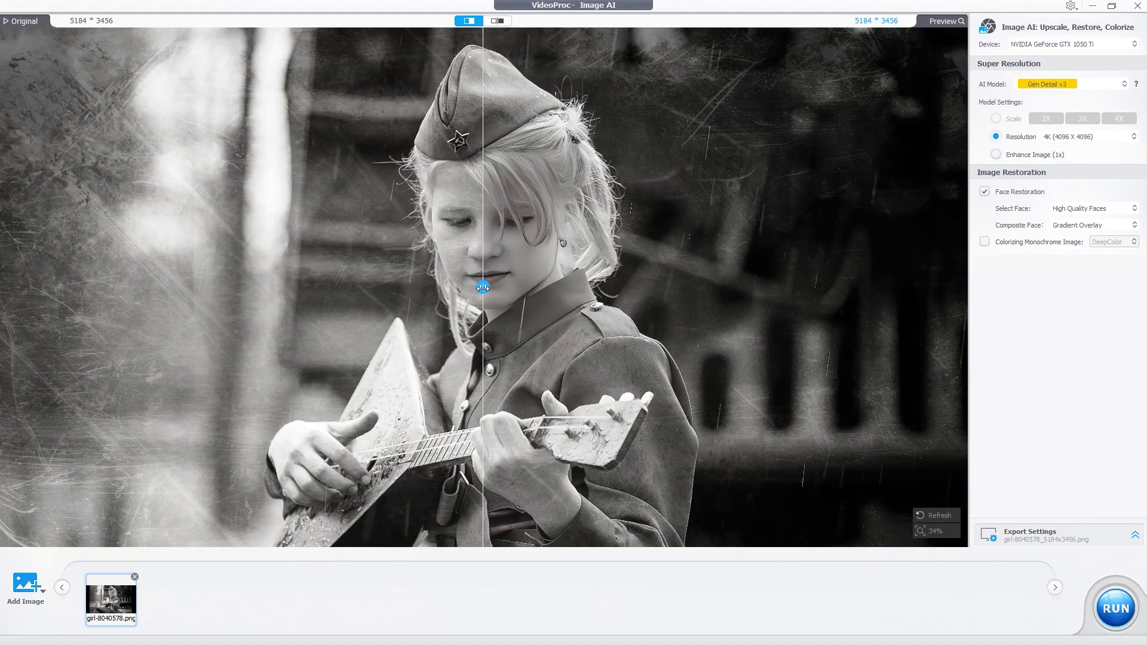
- Compare the before/after split across the girl's face, then choose 4K upscaling
mouse_move(484, 286)
left_mouse_down()
mouse_move(344, 287)
mouse_move(658, 295)
mouse_move(372, 303)
left_mouse_up()
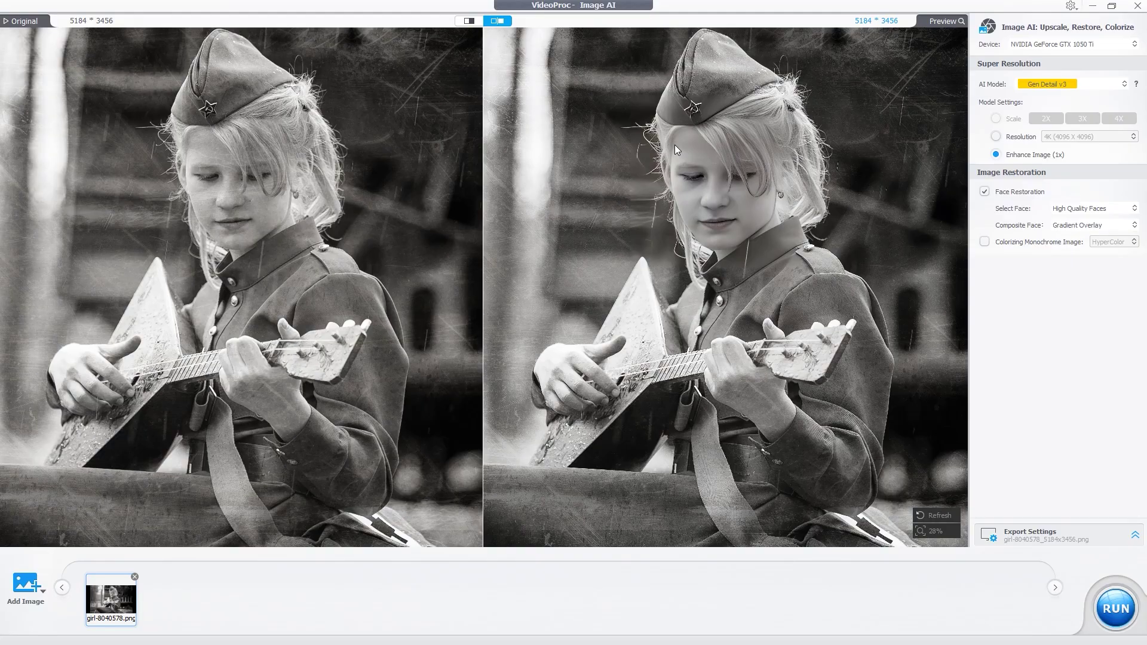
left_click(996, 136)
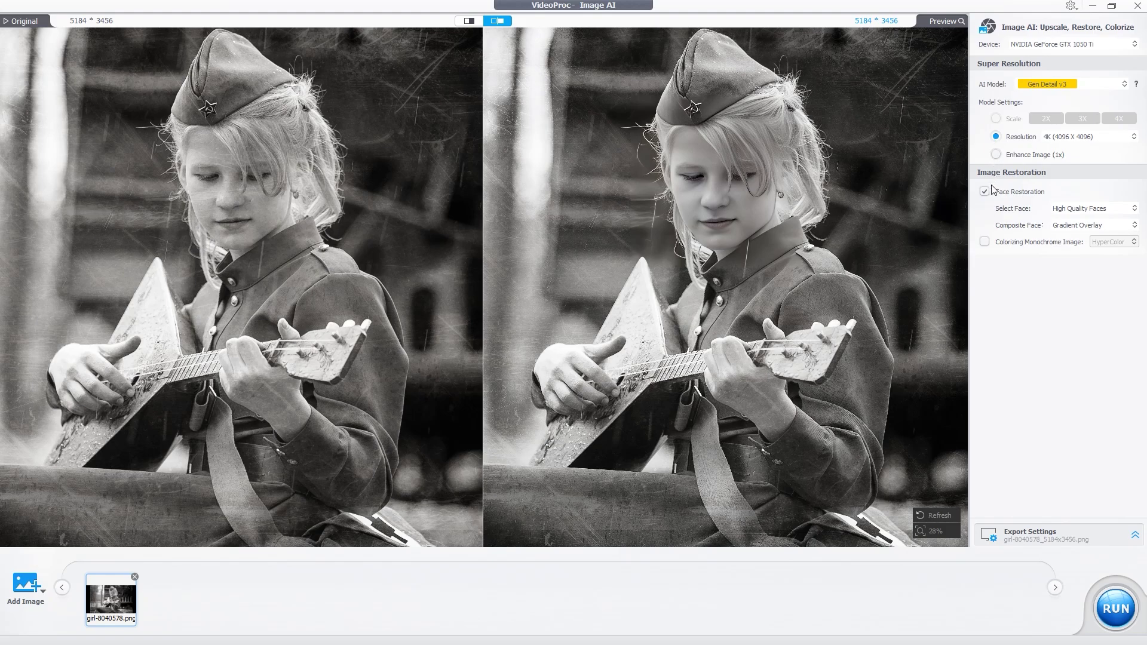
- Enable HyperColor colorizing of the monochrome photo
left_click(985, 243)
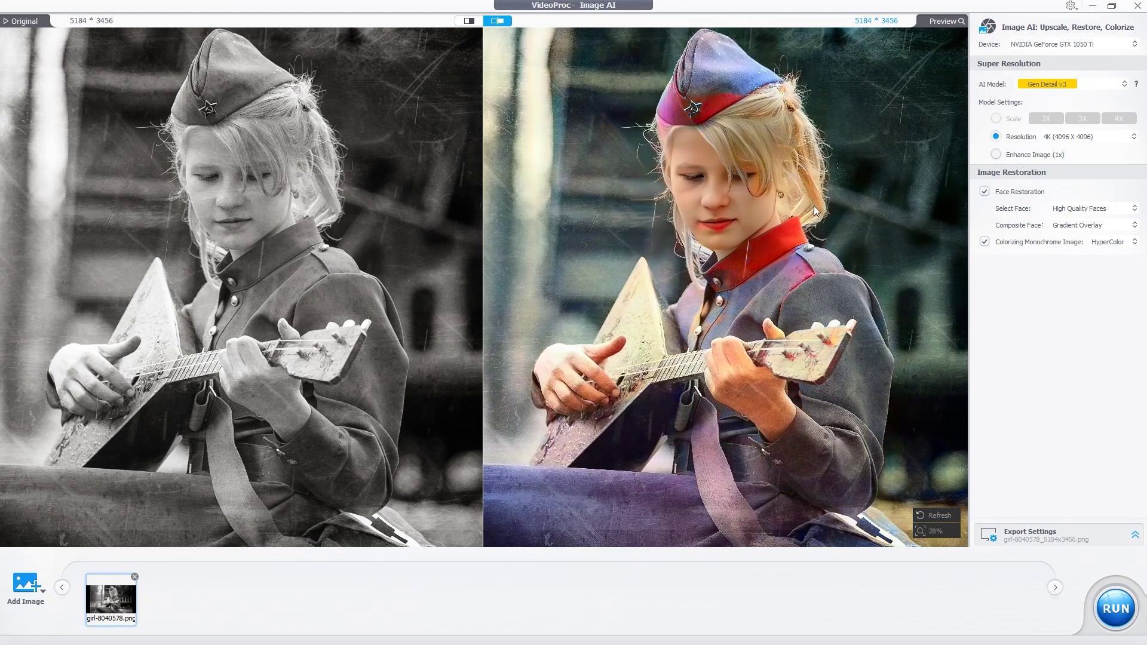
- Bring up the list of colorizing models
left_click(1113, 242)
- Switch the colorizing model to DeepColor
left_click(1108, 252)
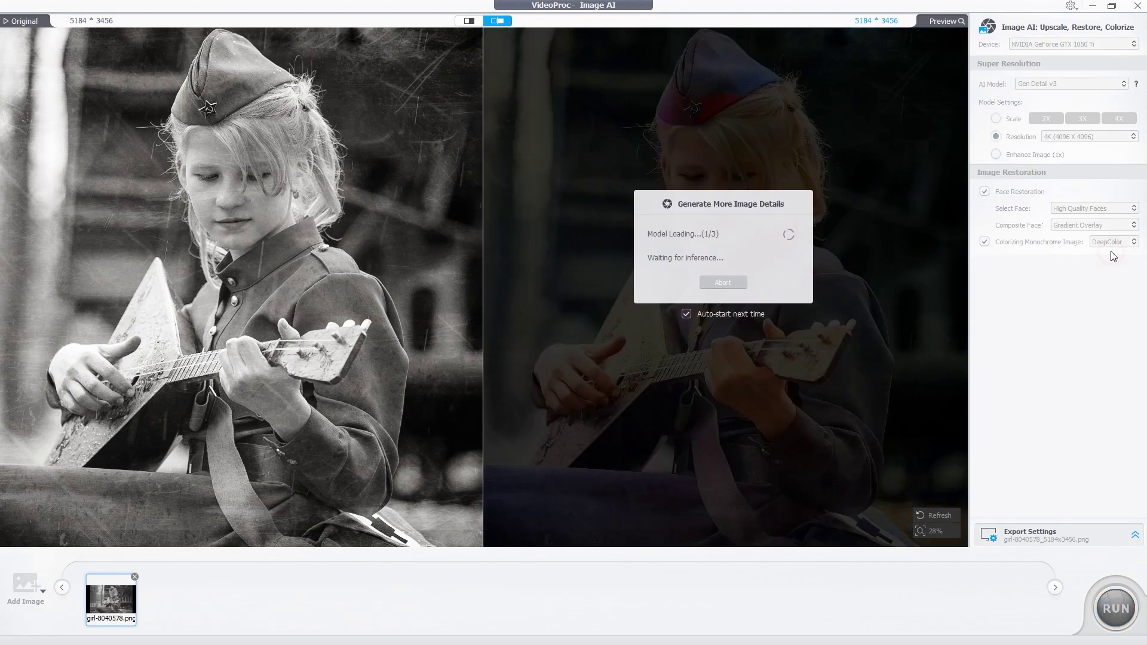